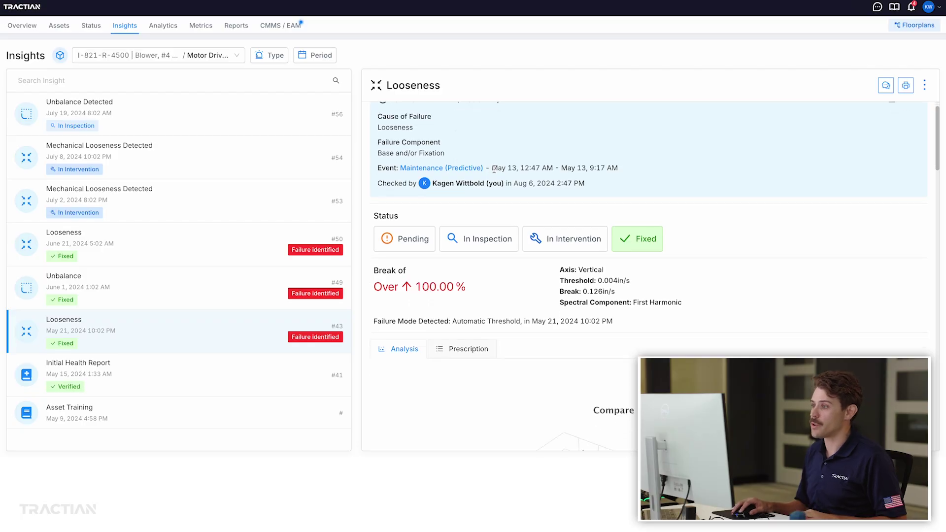
drag(494, 169, 544, 169)
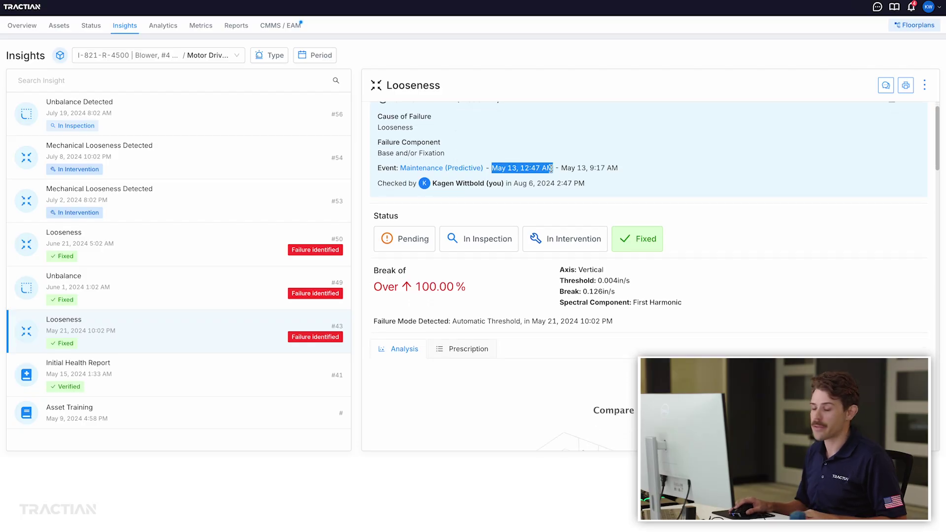
click(535, 165)
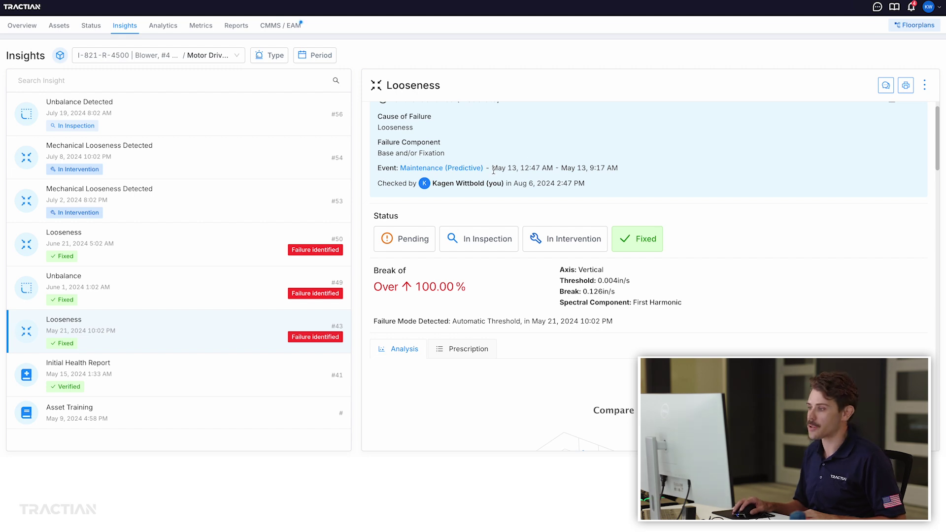
scroll(493, 171, down, 3)
scroll(494, 170, down, 3)
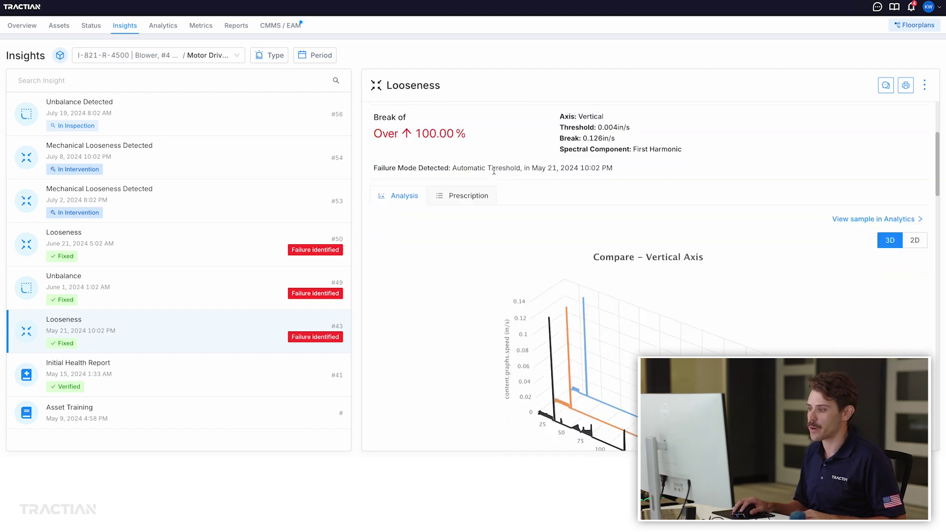
scroll(495, 172, up, 1)
scroll(495, 176, down, 1)
scroll(496, 176, down, 1)
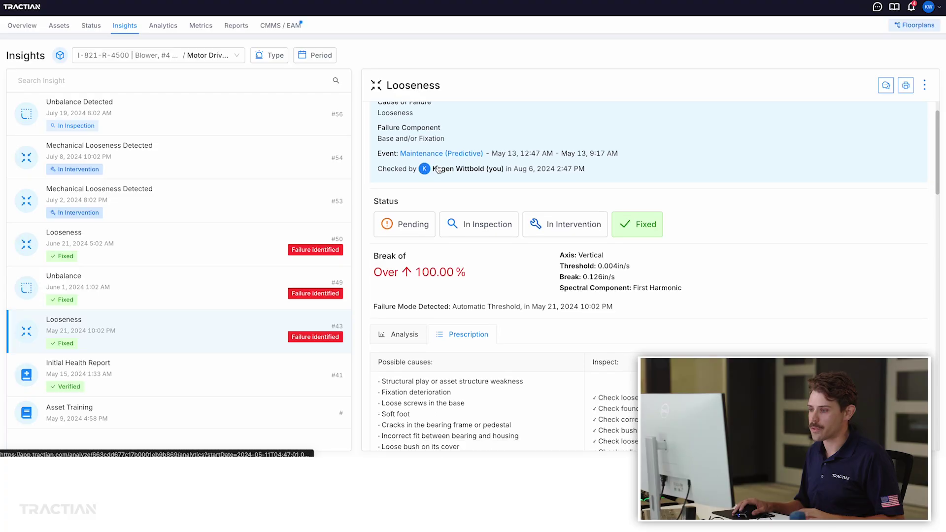
scroll(438, 170, down, 2)
scroll(438, 170, down, 1)
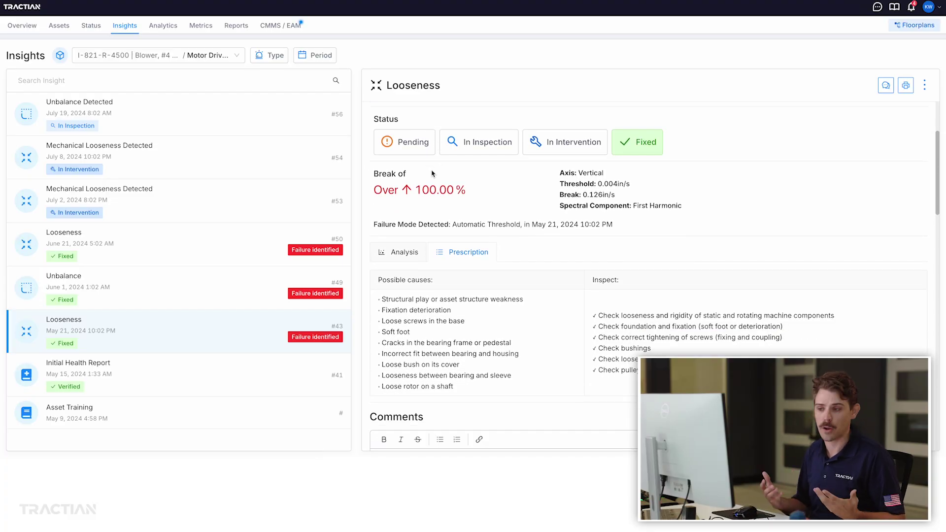
triple_click(390, 310)
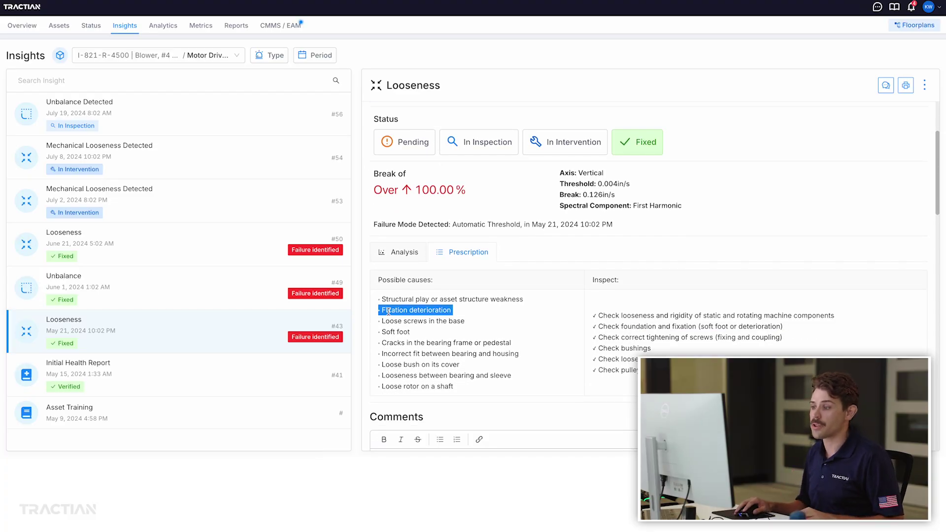
triple_click(421, 321)
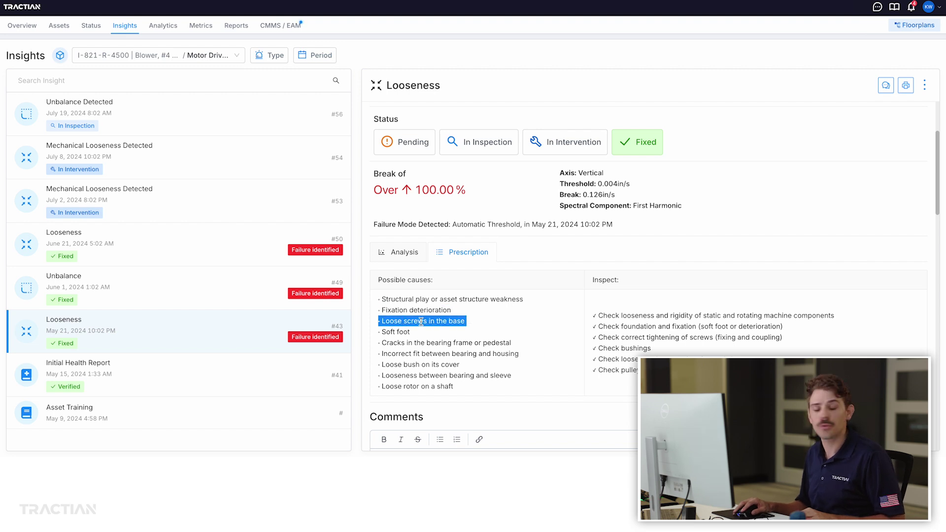
triple_click(398, 333)
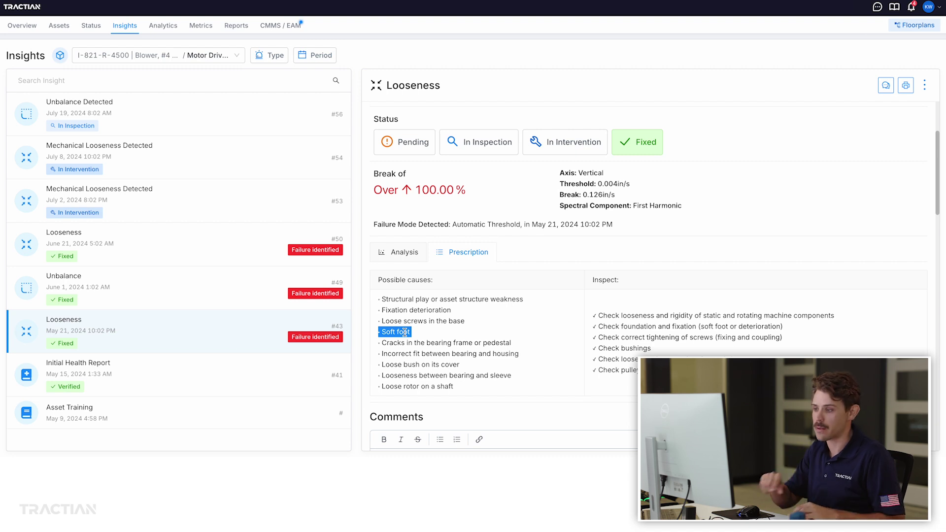
triple_click(416, 342)
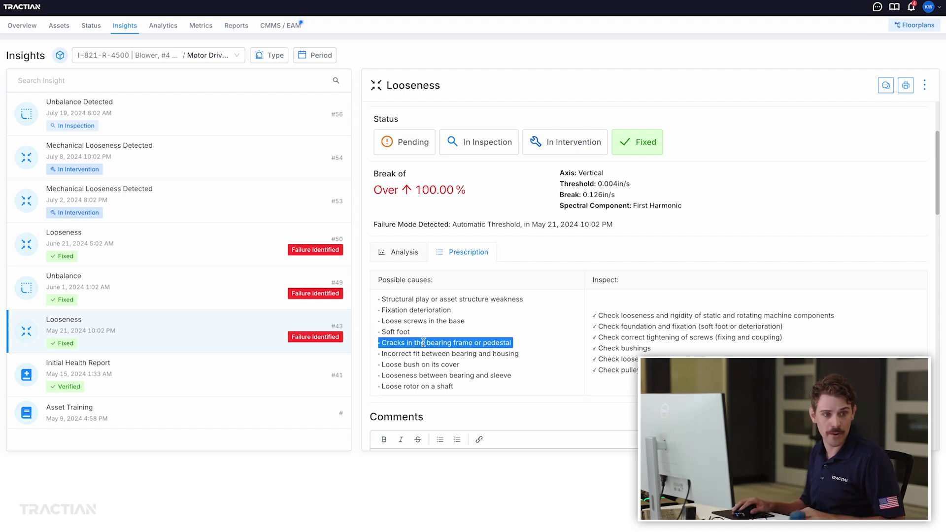
click(417, 355)
triple_click(407, 354)
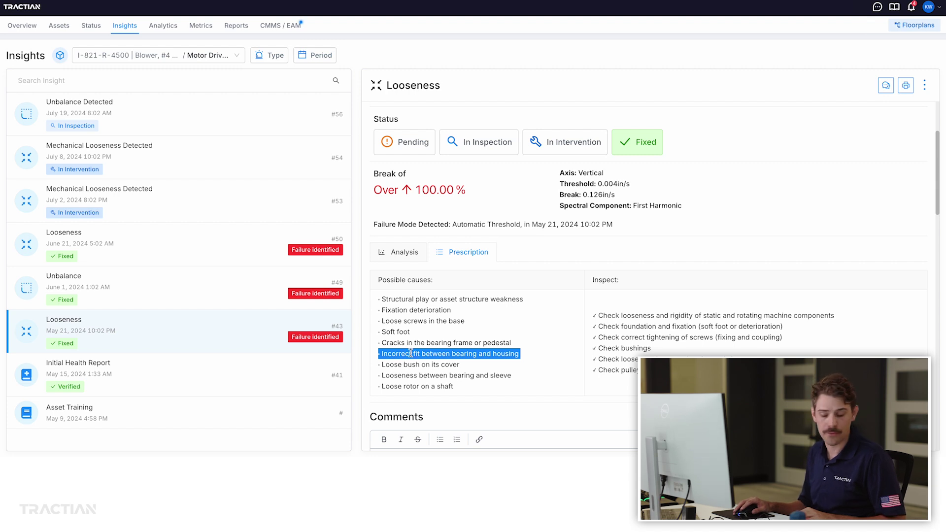
click(627, 314)
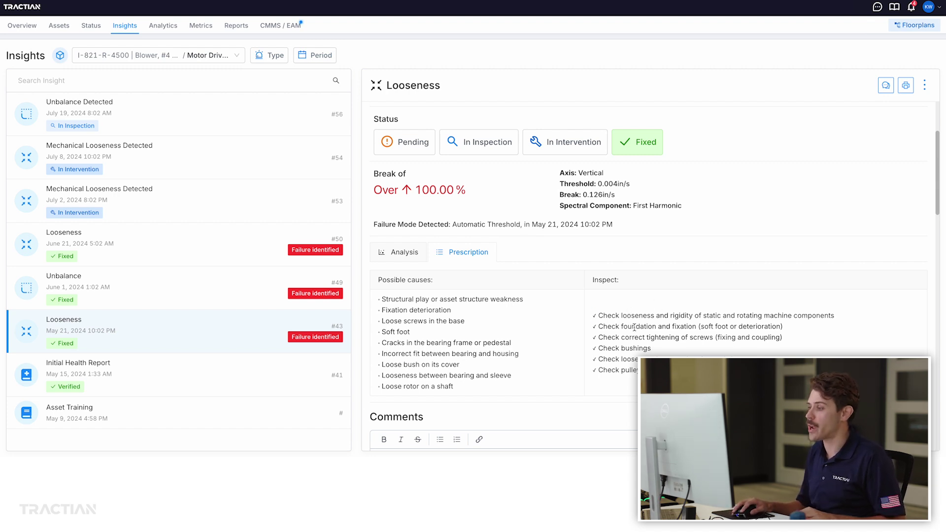
triple_click(635, 327)
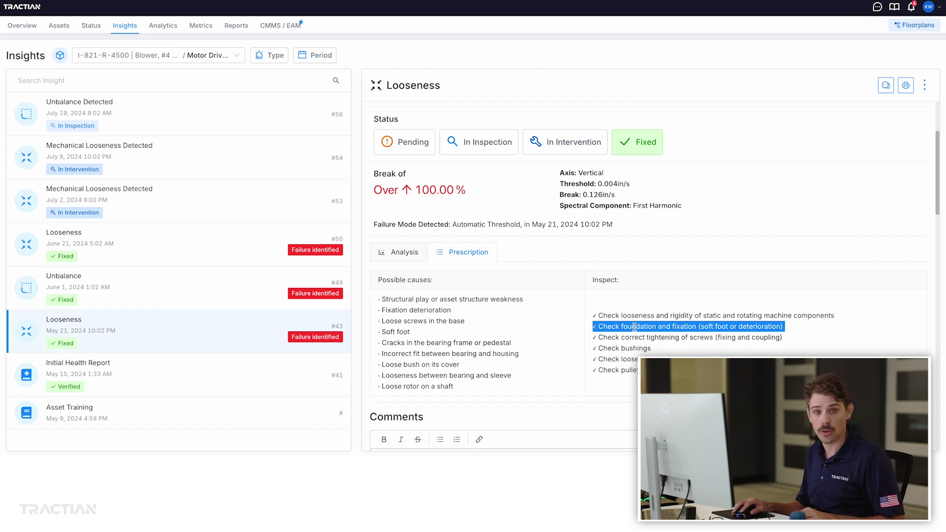
triple_click(623, 349)
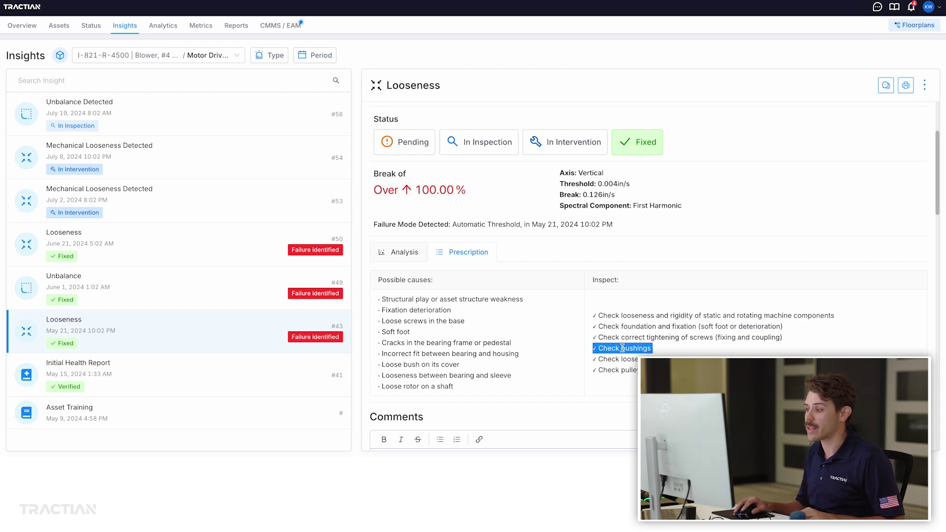
triple_click(668, 337)
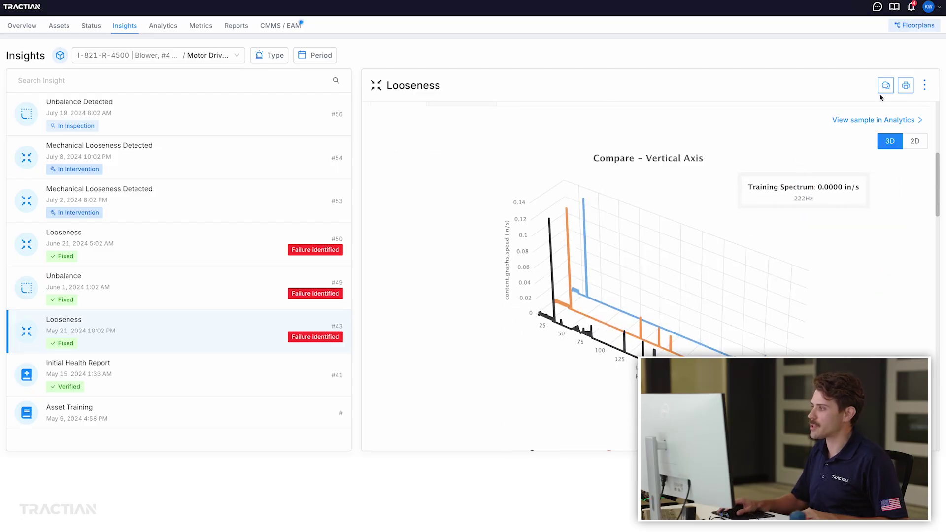
Chart this sample in Analytics over the last 3 months, zoomed to June 17–24
click(877, 121)
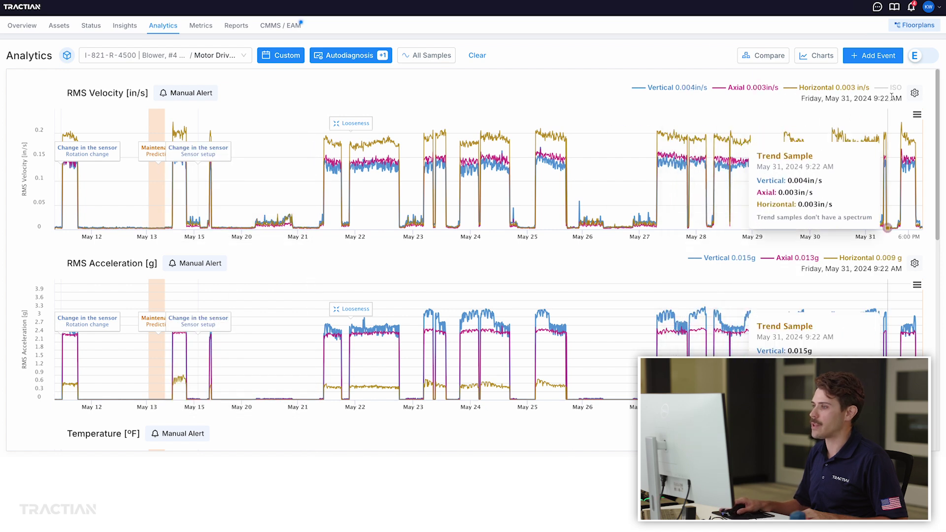
click(280, 55)
click(292, 124)
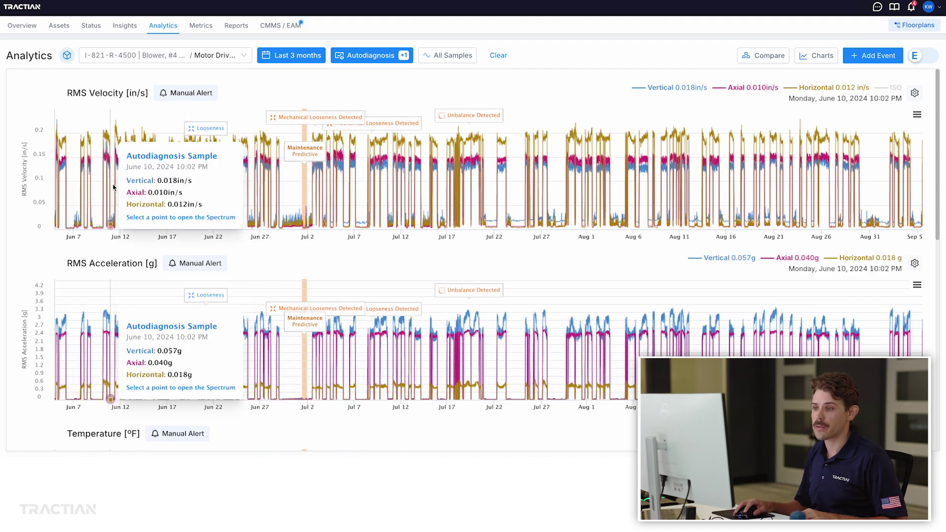
drag(167, 198, 238, 197)
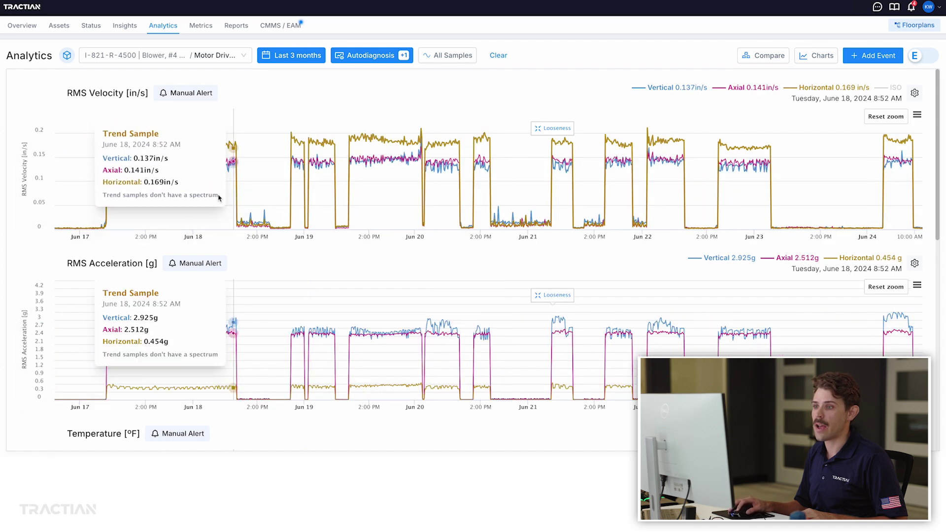
Zoom the sample's velocity spectrum to orders 0–6.9, then close the Spectral Analysis
click(553, 150)
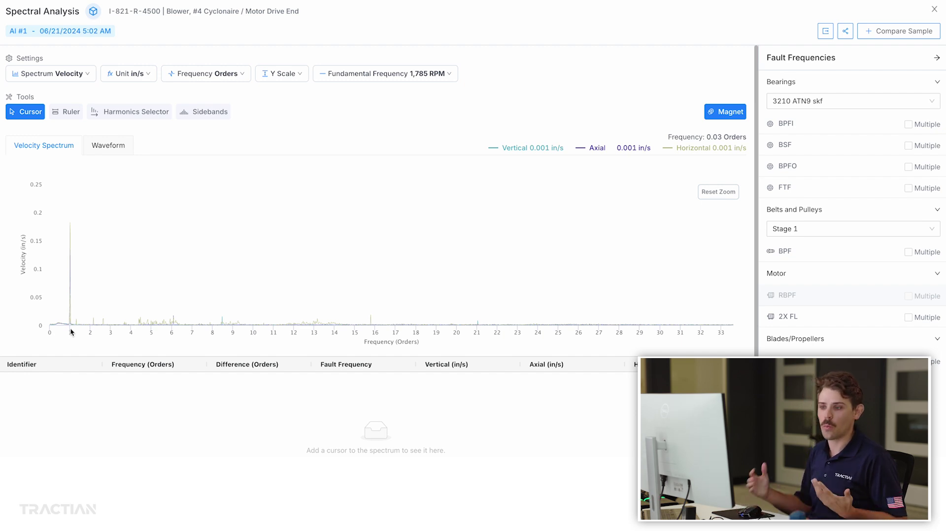
drag(369, 266, 1, 249)
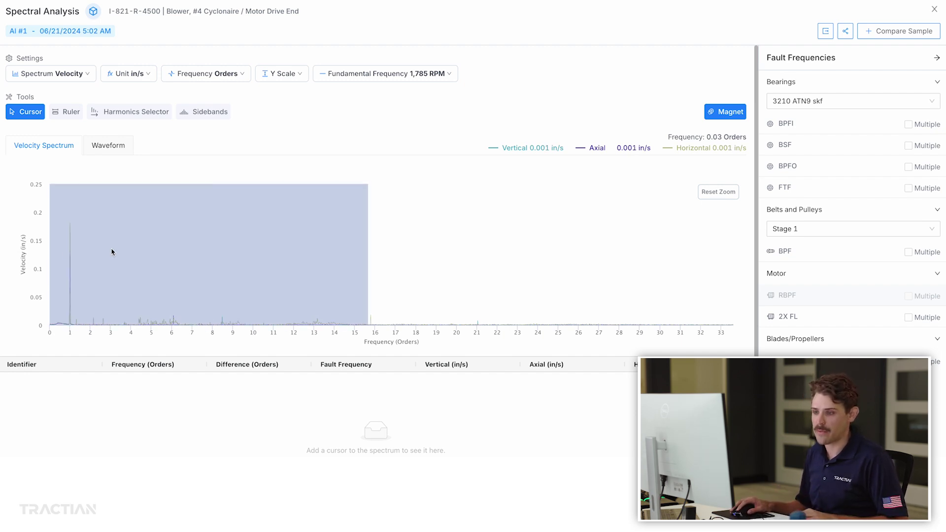
drag(66, 251, 64, 250)
drag(348, 246, 78, 245)
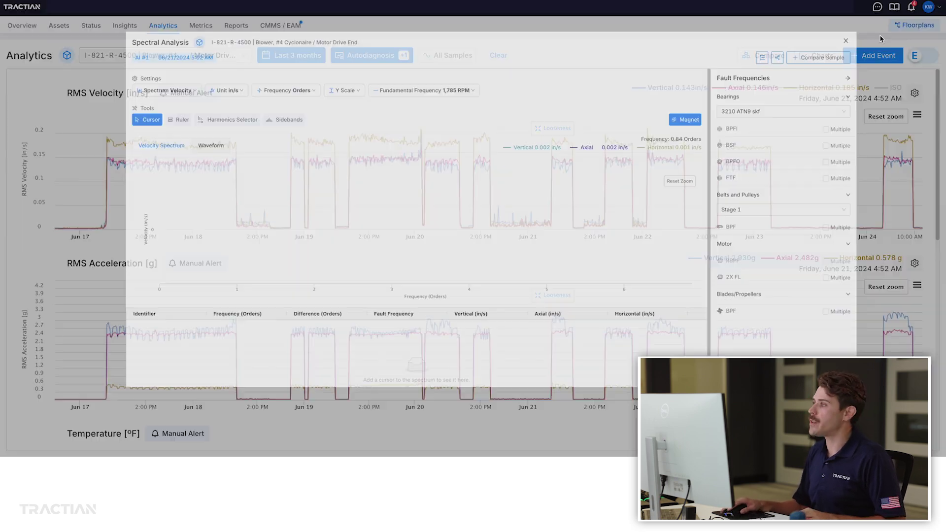
key(Escape)
Open the May 21 Looseness insight #43 from the asset's insights list
click(124, 25)
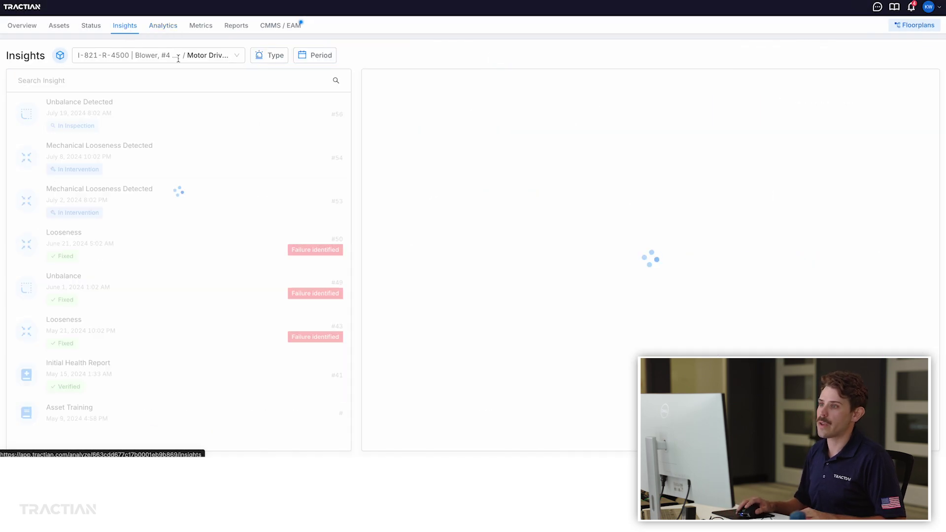
scroll(525, 123, down, 5)
scroll(525, 123, up, 5)
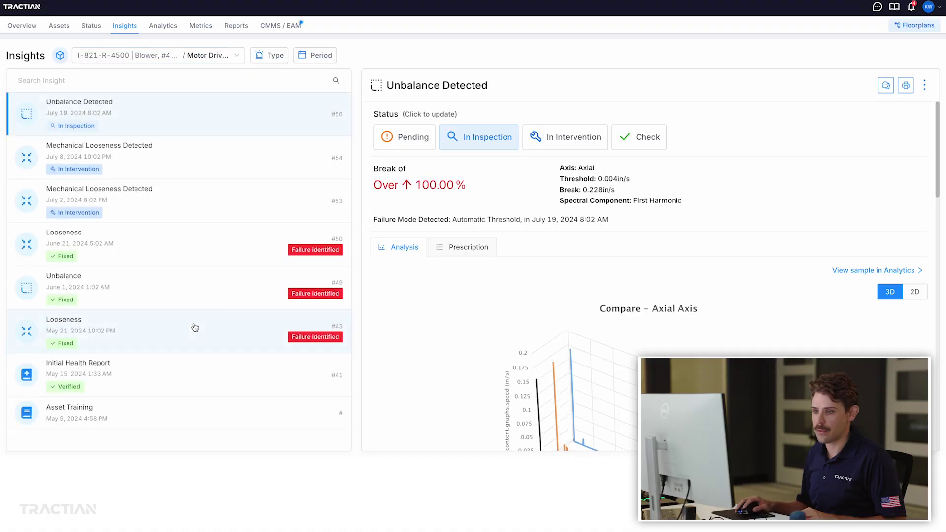
click(195, 330)
Enlarge the photo attached to the comments and select the loose bolts comment
scroll(473, 313, down, 20)
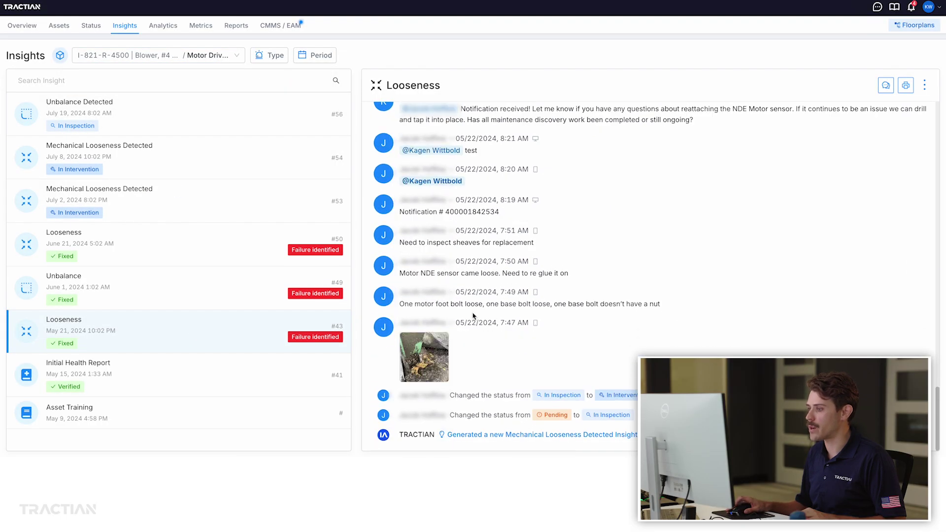
click(419, 364)
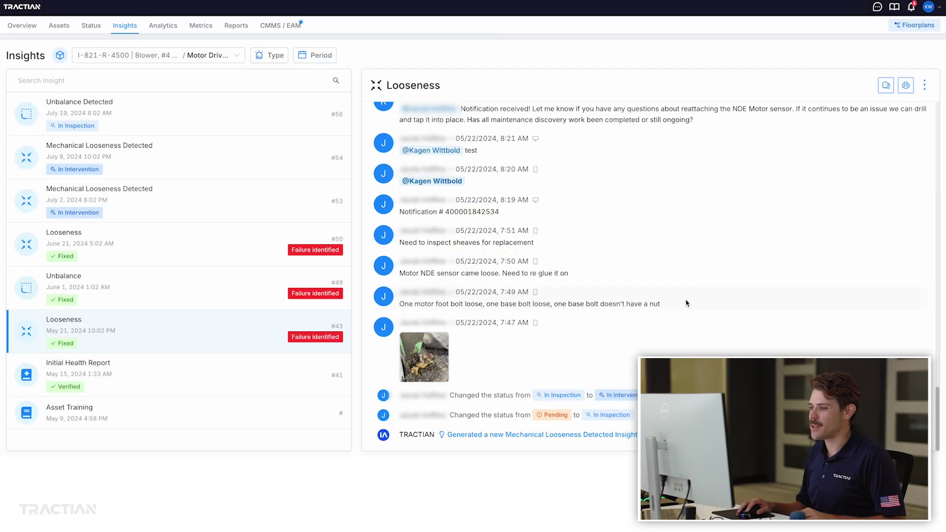
triple_click(410, 304)
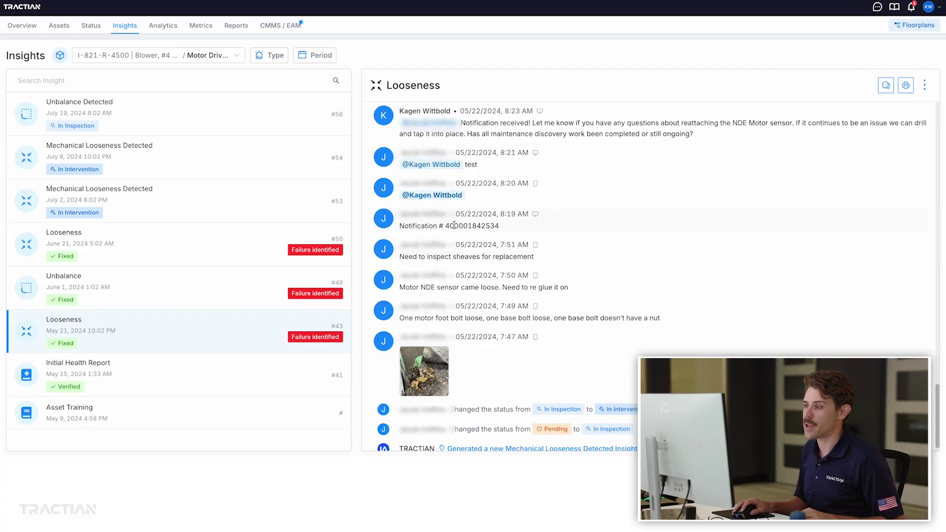
Select the maintenance notification comment and review insight #43's details and activity log
triple_click(454, 225)
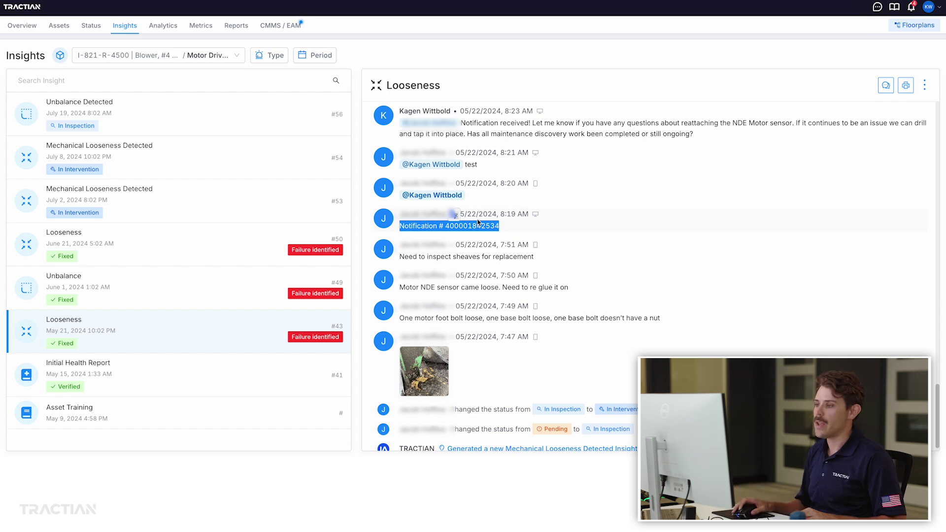
scroll(477, 223, up, 20)
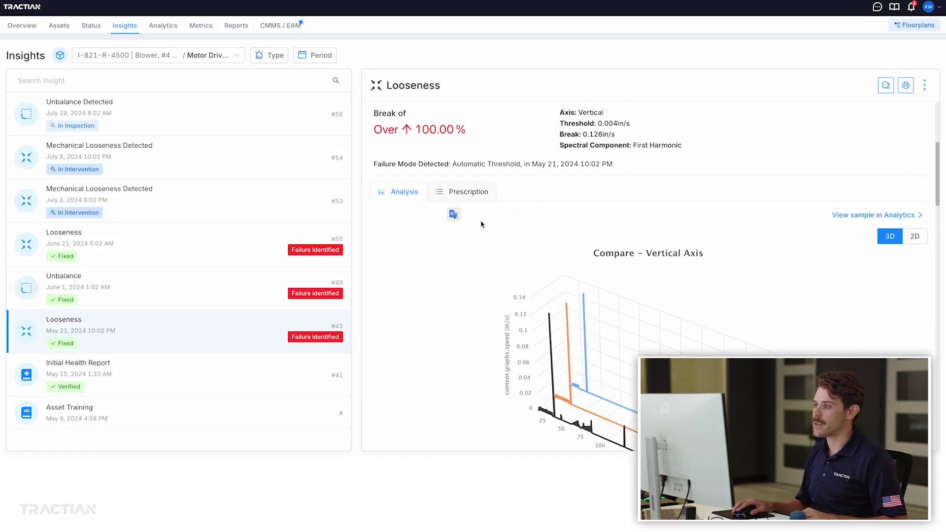
scroll(481, 224, up, 3)
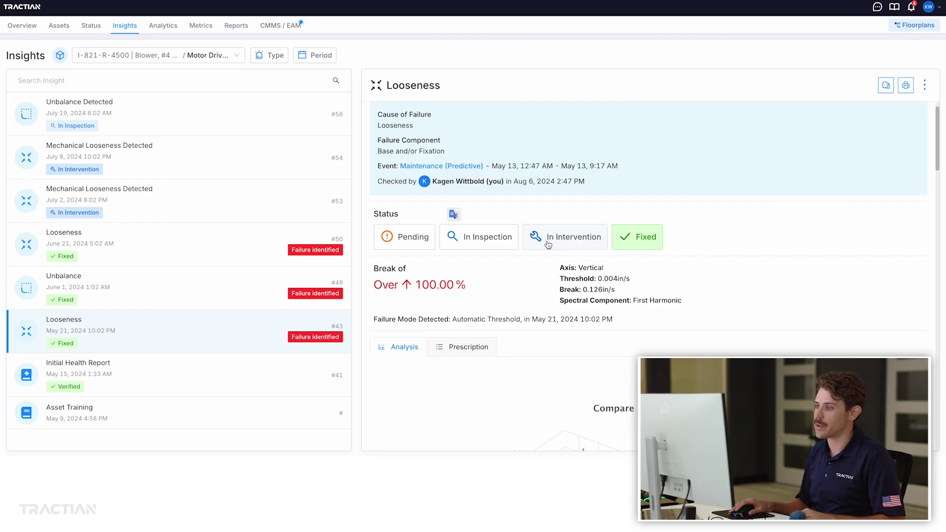
scroll(548, 245, down, 15)
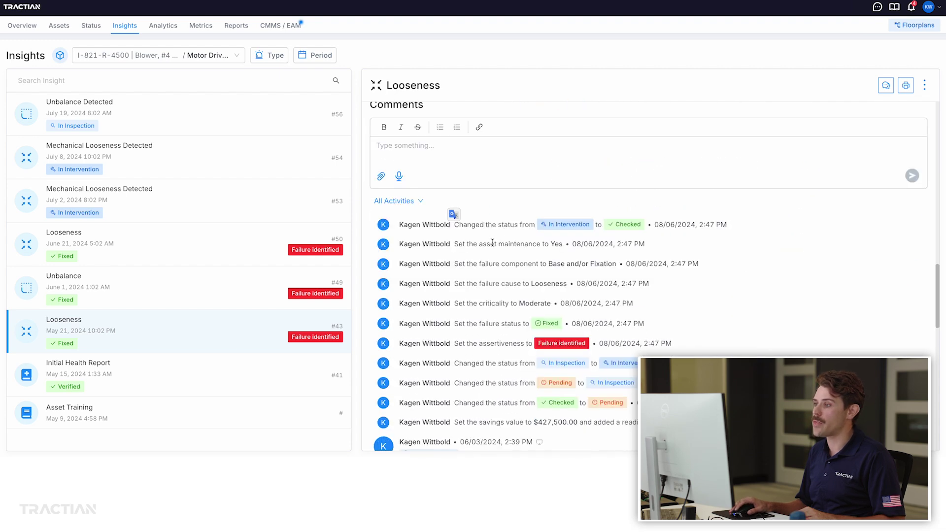
scroll(493, 242, up, 15)
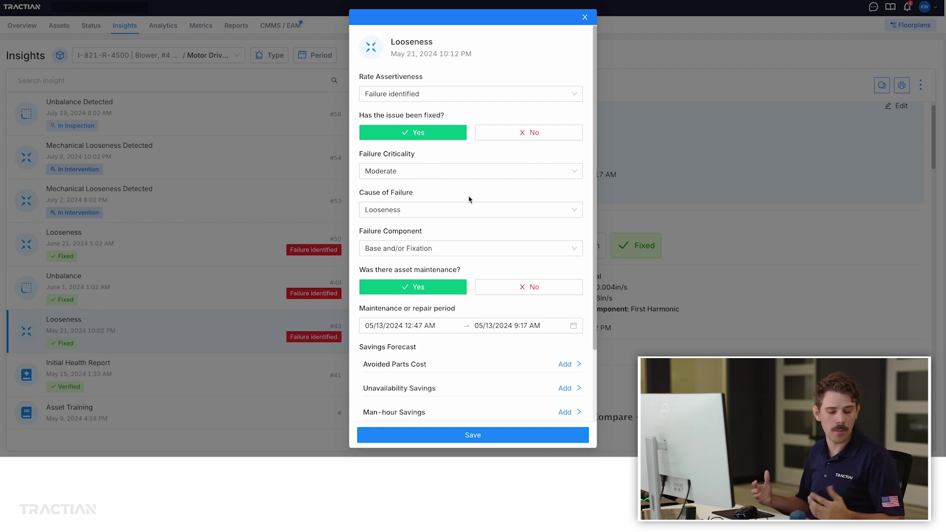
Keep Failure identified as assertiveness, leave the period start unchanged, and select the end date field
click(437, 98)
click(440, 125)
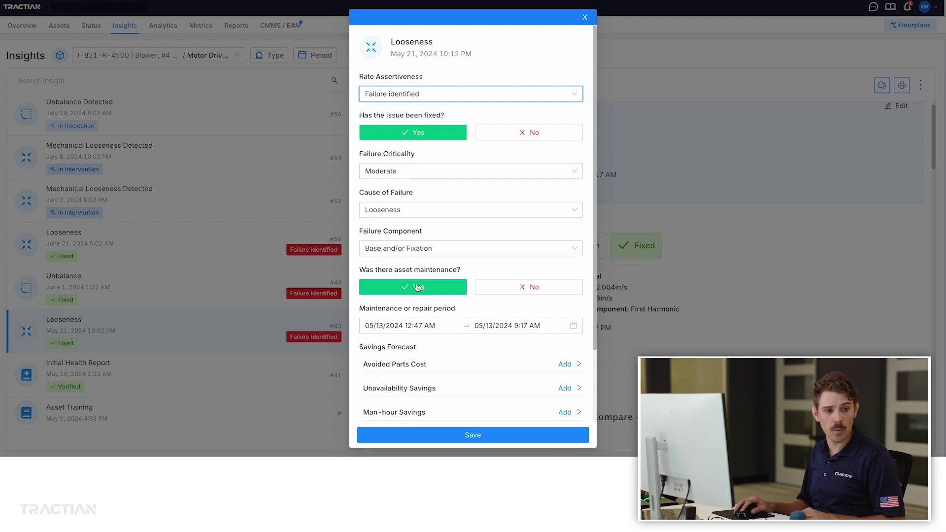
scroll(417, 287, down, 1)
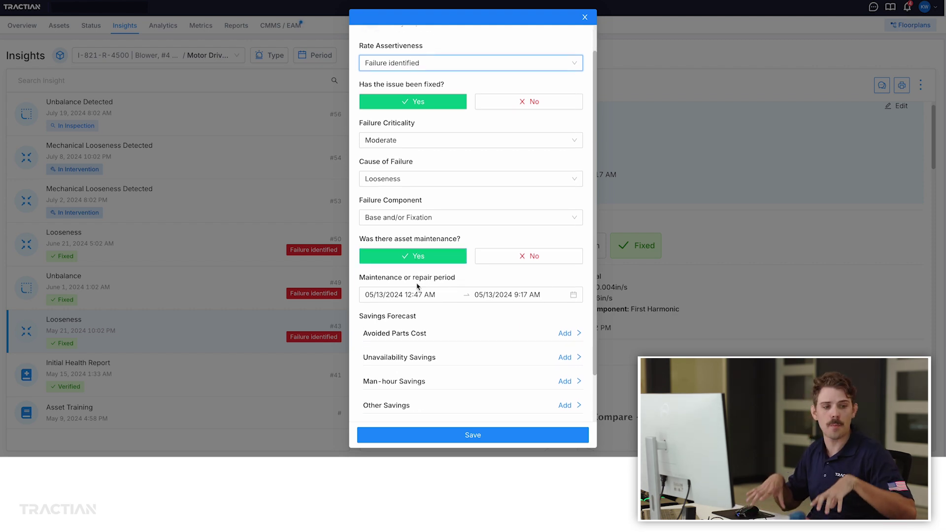
click(409, 295)
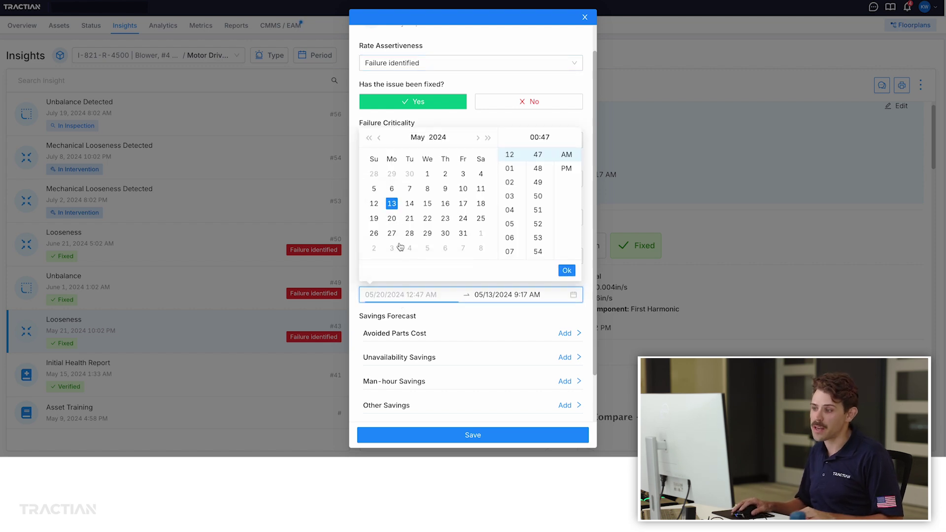
click(513, 314)
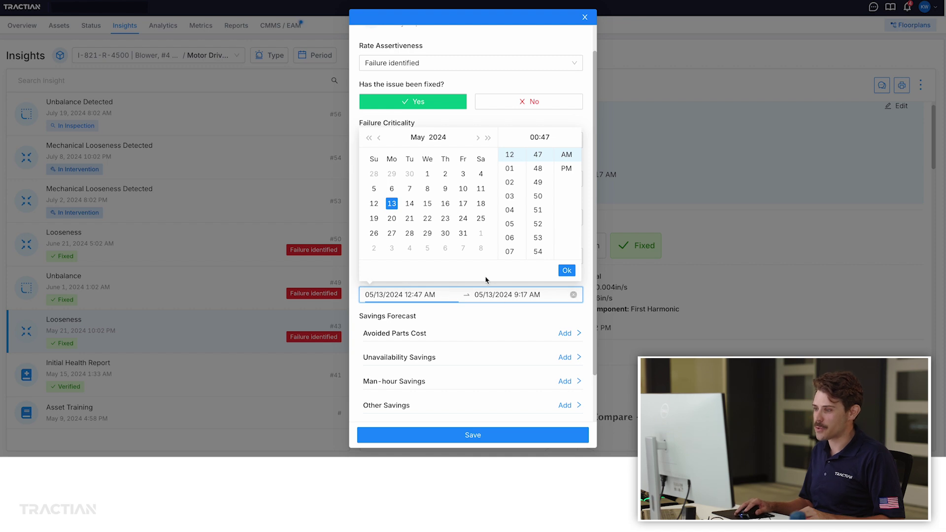
click(527, 294)
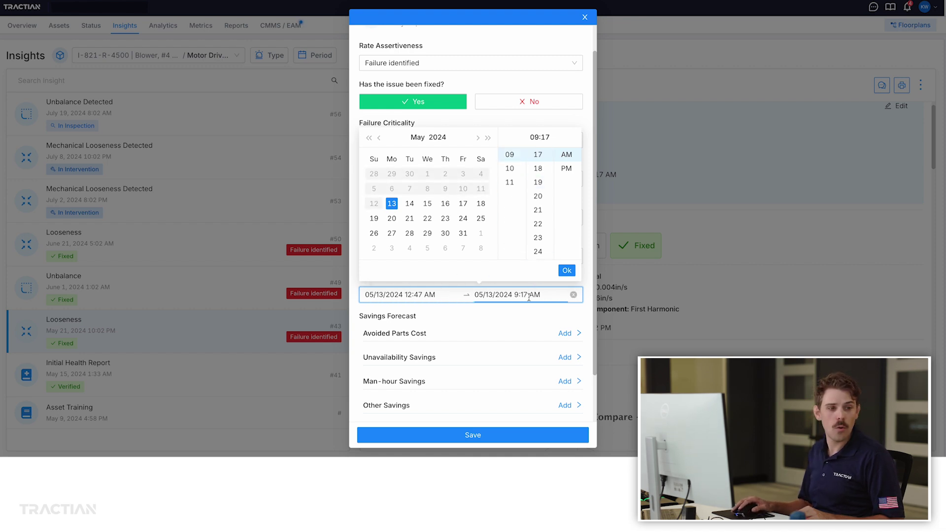